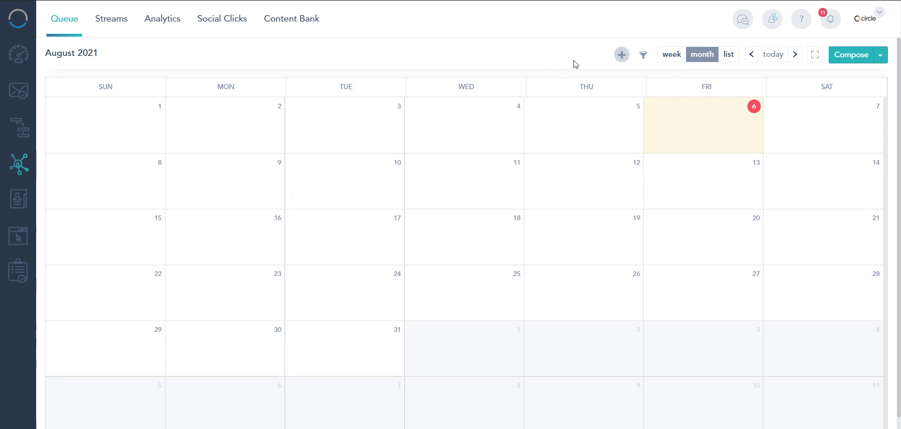
Open Manage Connections, look through Twitter, LinkedIn and Instagram, then return to the connected Facebook account.
left_click(622, 55)
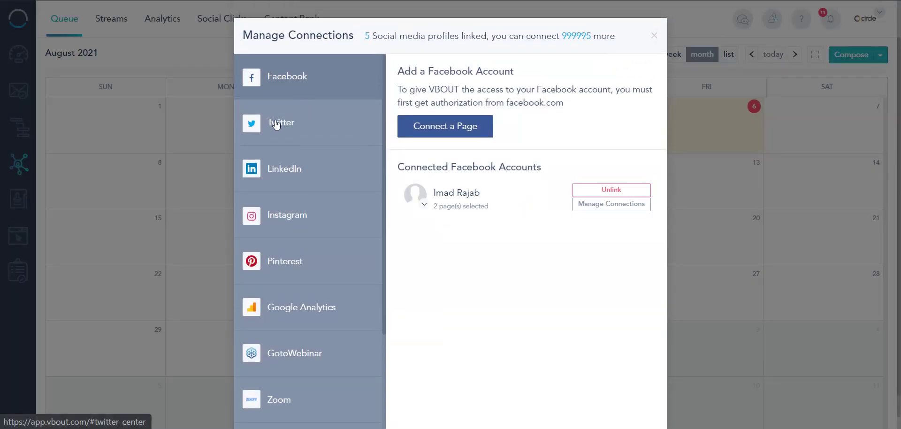
left_click(329, 123)
left_click(284, 185)
left_click(280, 199)
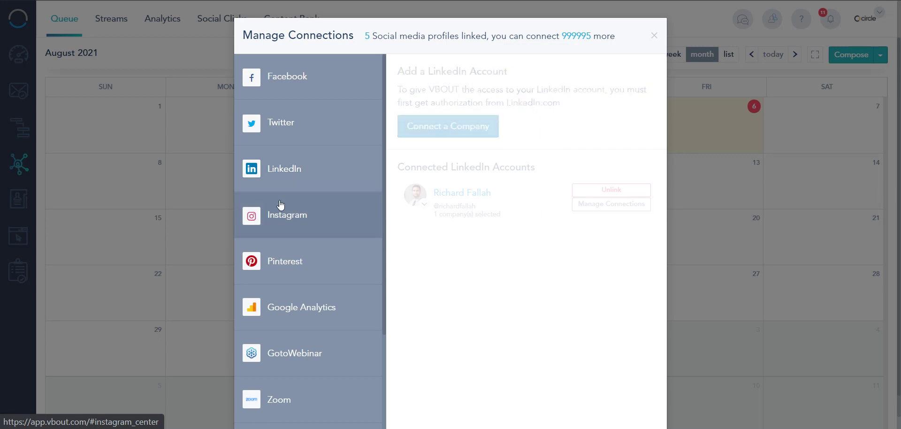
left_click(316, 90)
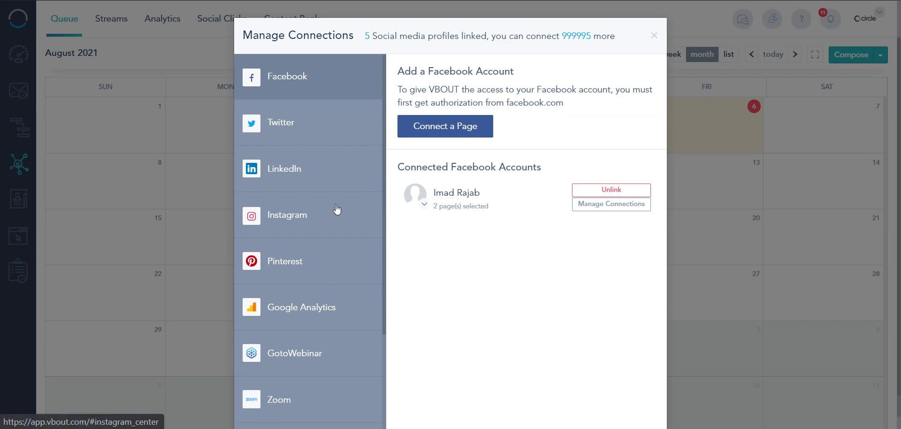
scroll(336, 209, "down", 3)
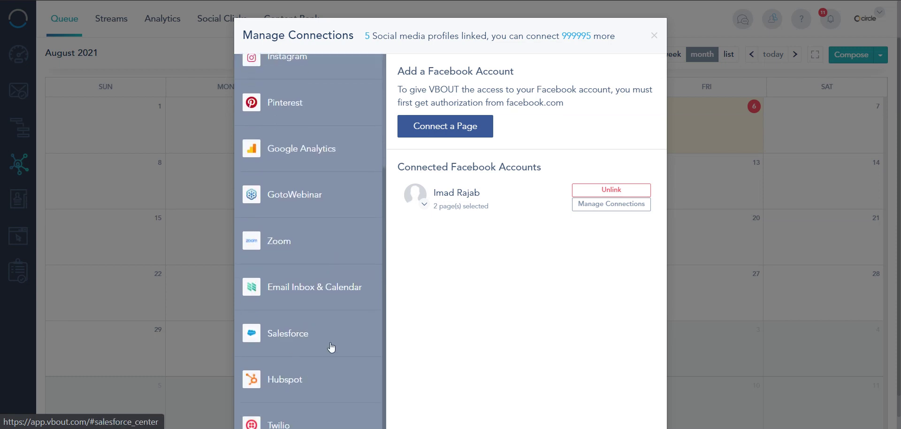
scroll(346, 298, "up", 1)
scroll(330, 299, "up", 2)
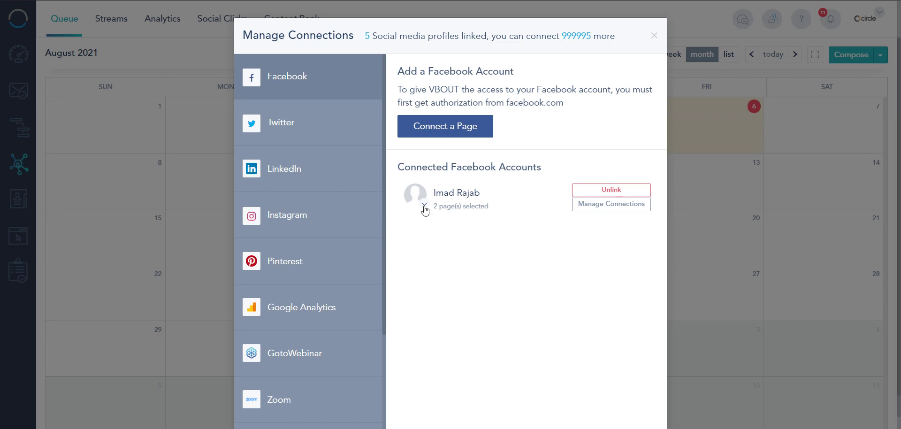
Uncheck the Spotless TV page under the Facebook account and save the page selection.
left_click(424, 205)
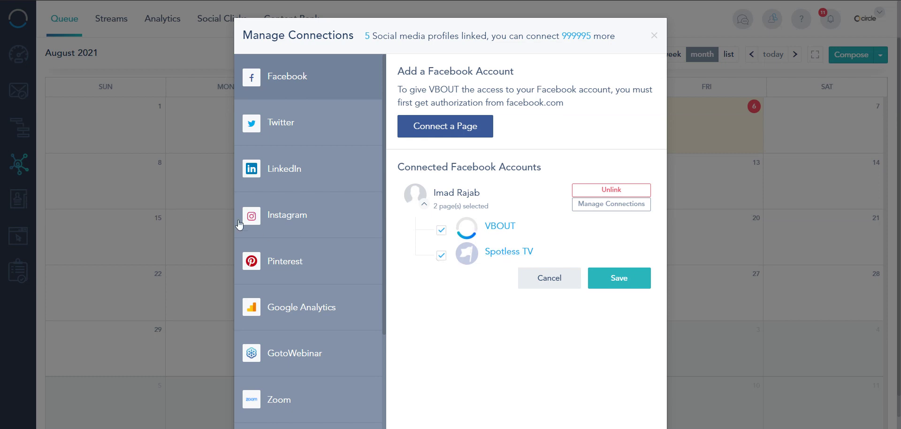
left_click(442, 255)
left_click(635, 282)
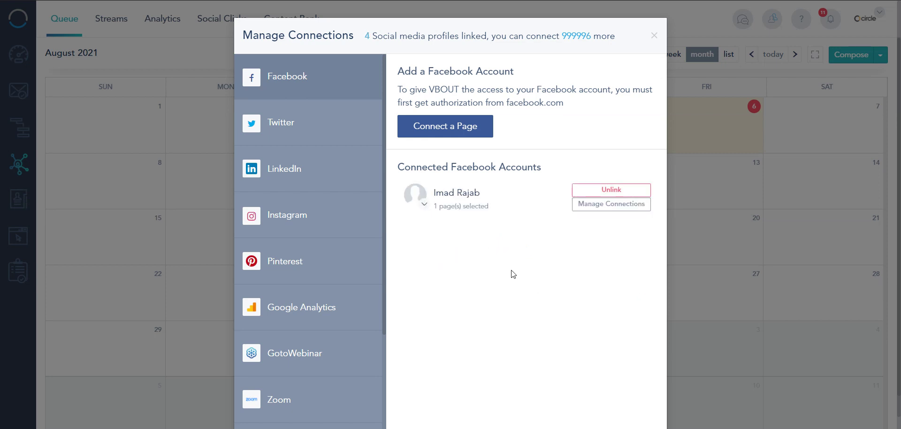
Connect a second Facebook account, reviewing vbout's requested access and granting the chosen permissions.
left_click(448, 129)
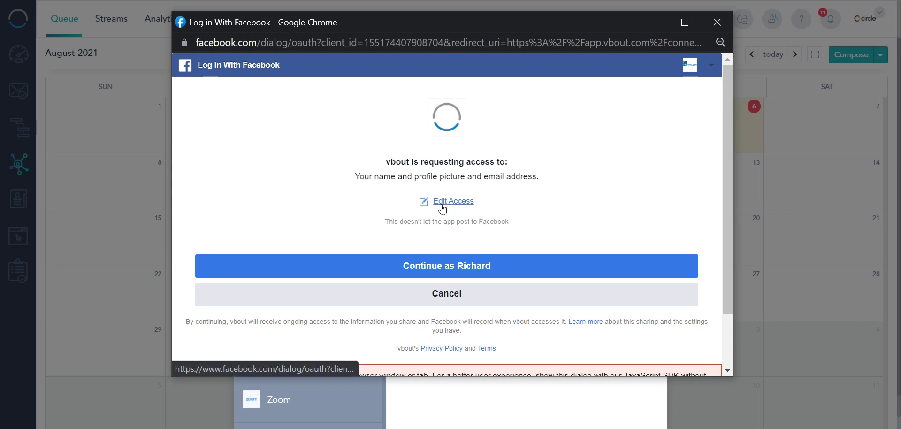
left_click(441, 206)
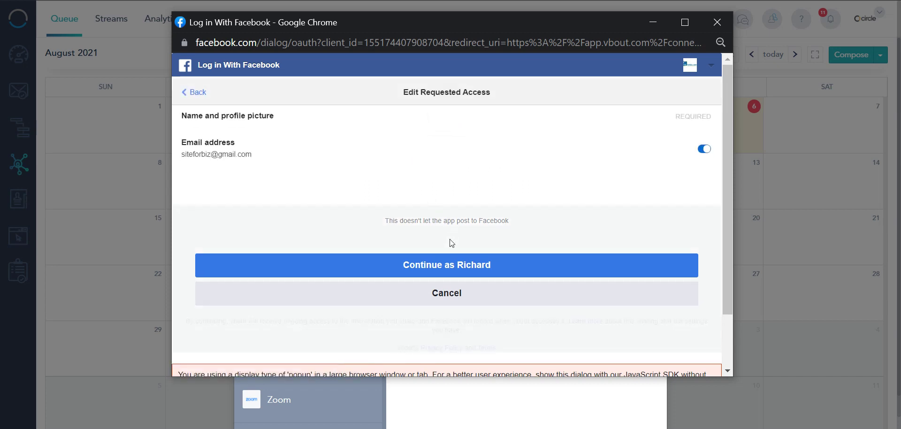
left_click(442, 266)
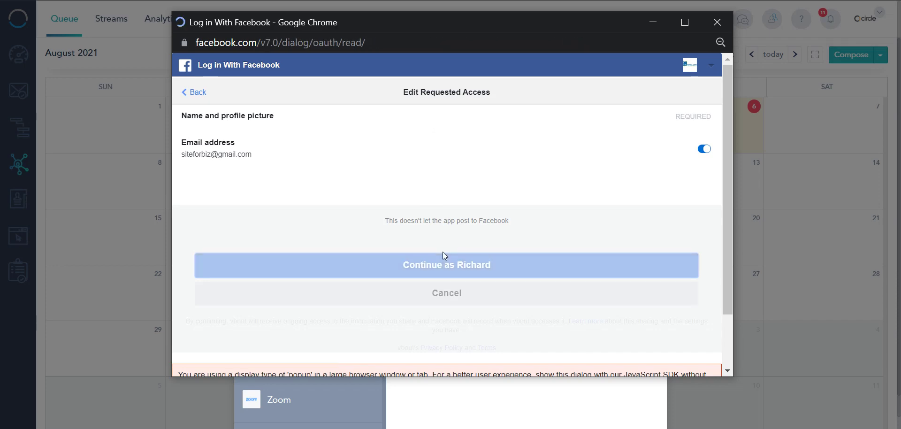
left_click(446, 250)
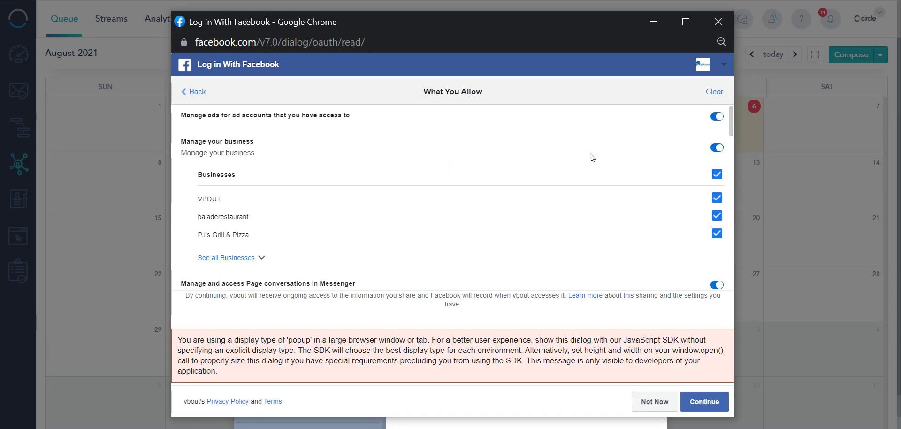
scroll(590, 155, "down", 5)
scroll(590, 156, "down", 10)
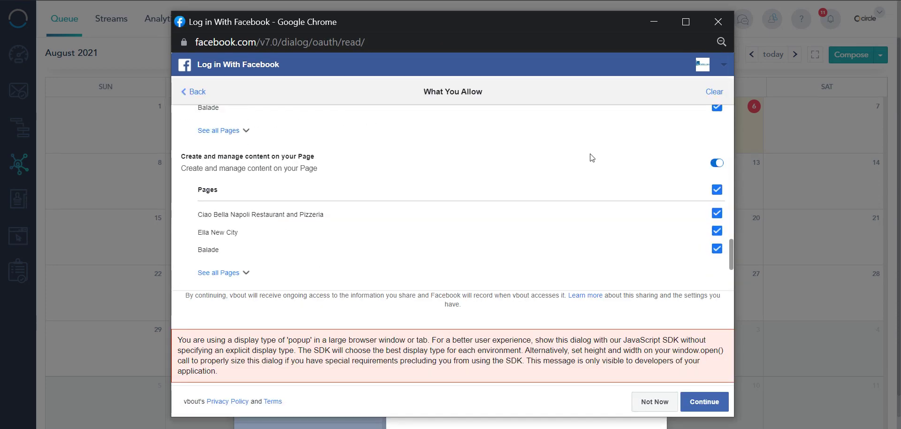
scroll(590, 156, "up", 1)
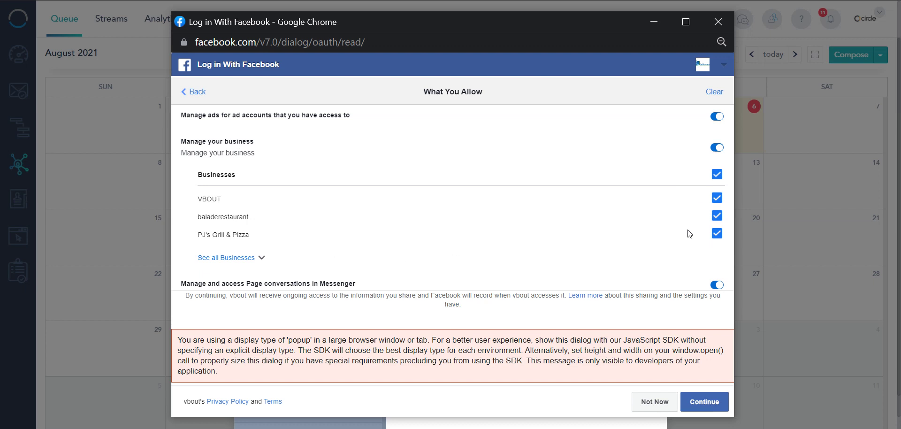
left_click(709, 402)
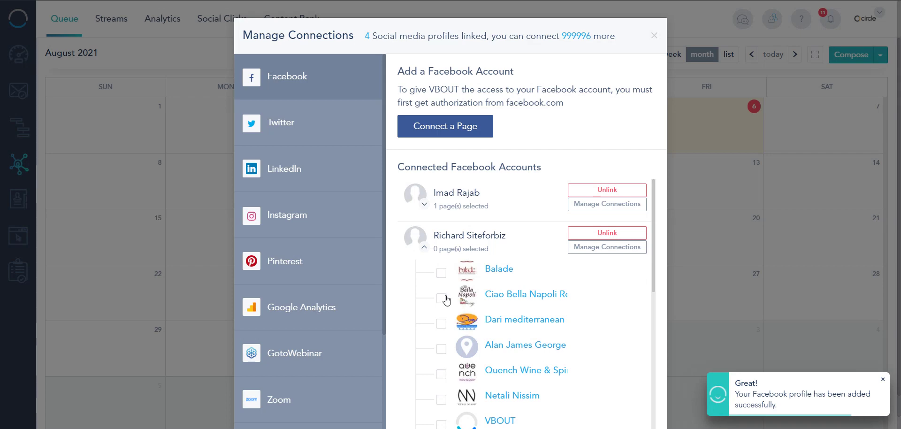
Tick the VBOUT page and one more page for the new account, save, and collapse the first account's list.
scroll(446, 299, "down", 7)
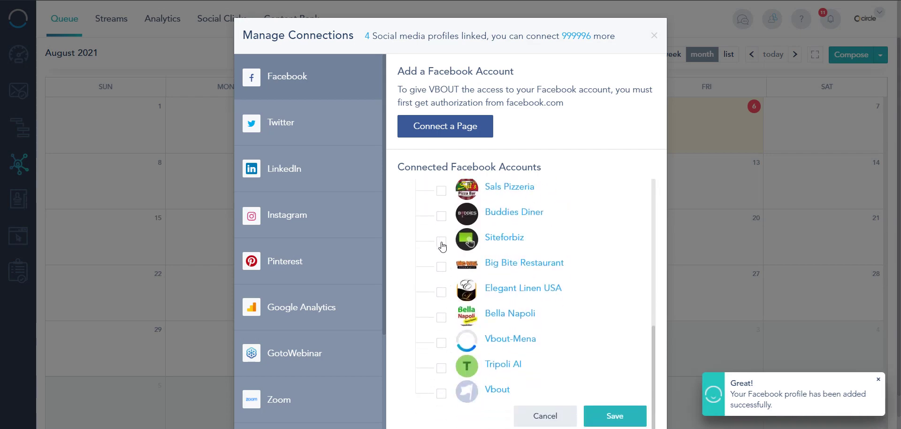
scroll(445, 248, "up", 2)
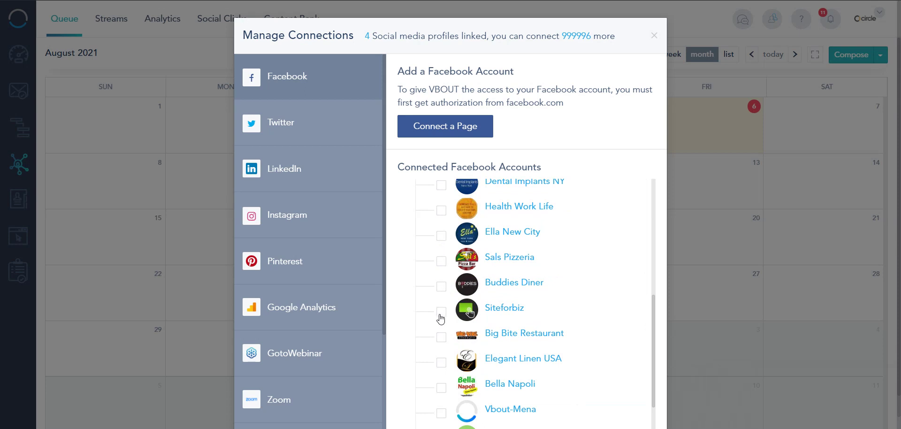
scroll(446, 305, "up", 2)
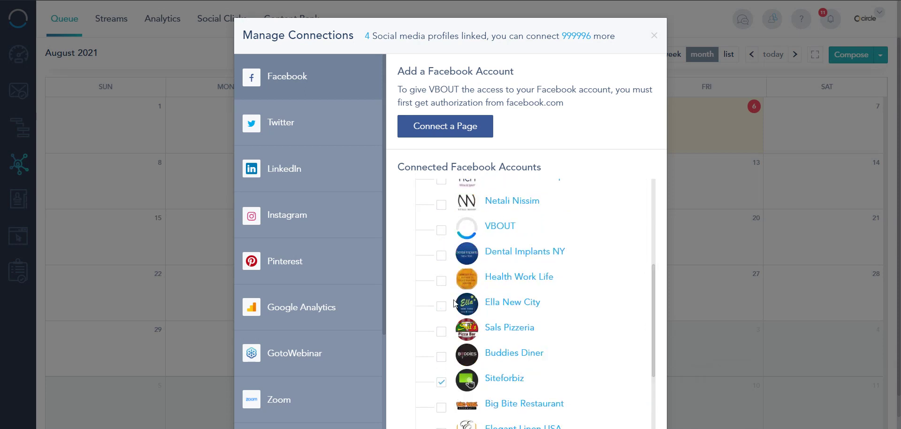
left_click(440, 230)
left_click(441, 204)
scroll(454, 267, "down", 4)
left_click(613, 415)
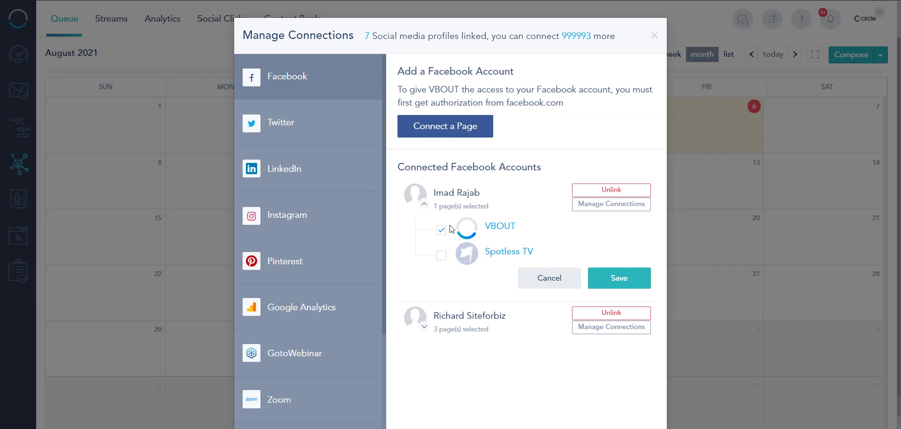
left_click(425, 204)
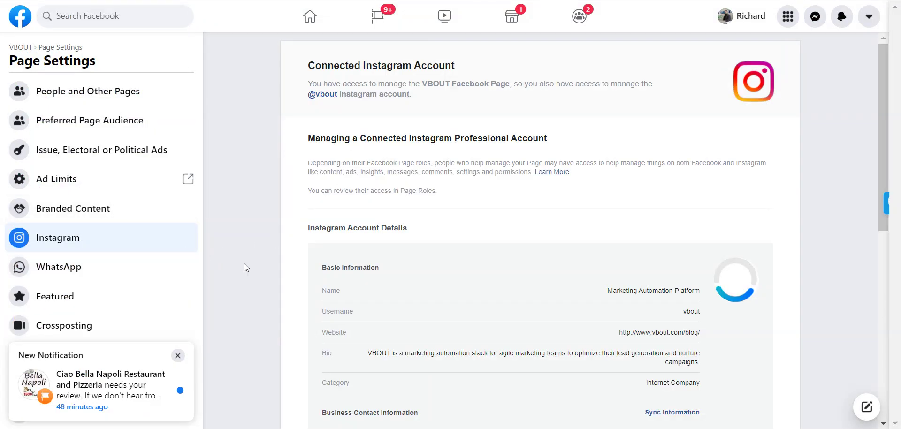
Dismiss the restaurant review and buy-and-sell group notifications, then scroll the Business Integrations list.
left_click(178, 355)
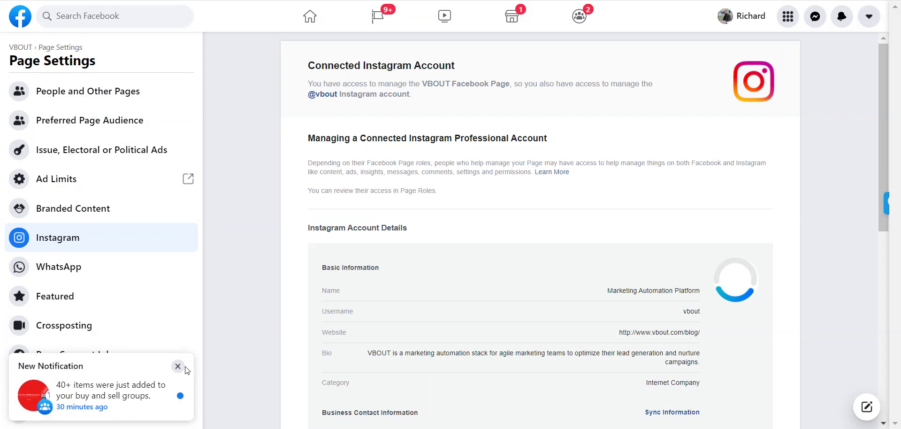
left_click(179, 369)
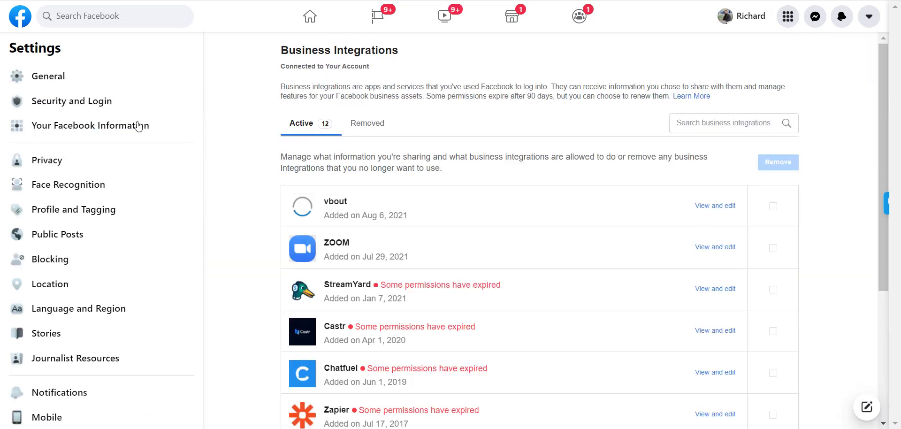
scroll(104, 259, "down", 5)
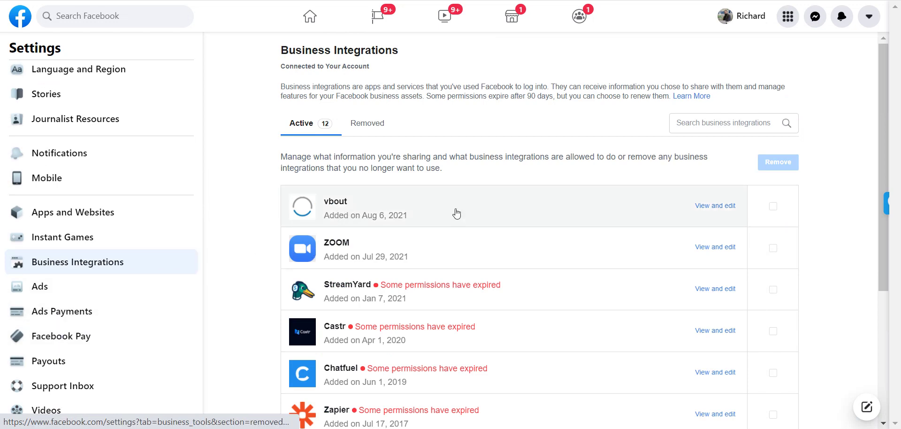
Review vbout's granted permissions in View and edit and save them unchanged.
left_click(727, 205)
scroll(586, 197, "down", 5)
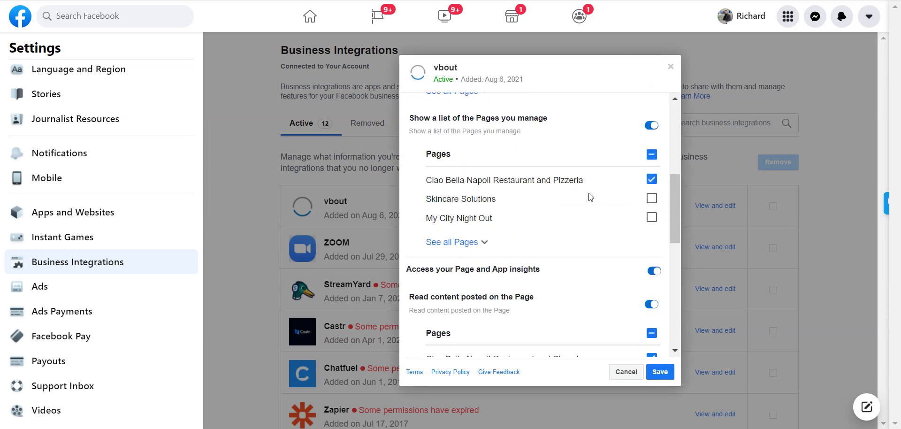
scroll(648, 258, "up", 5)
scroll(643, 252, "down", 5)
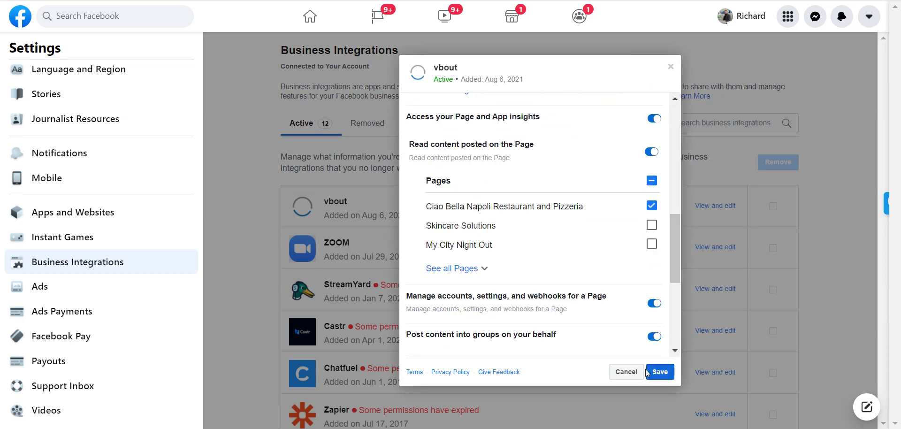
left_click(659, 371)
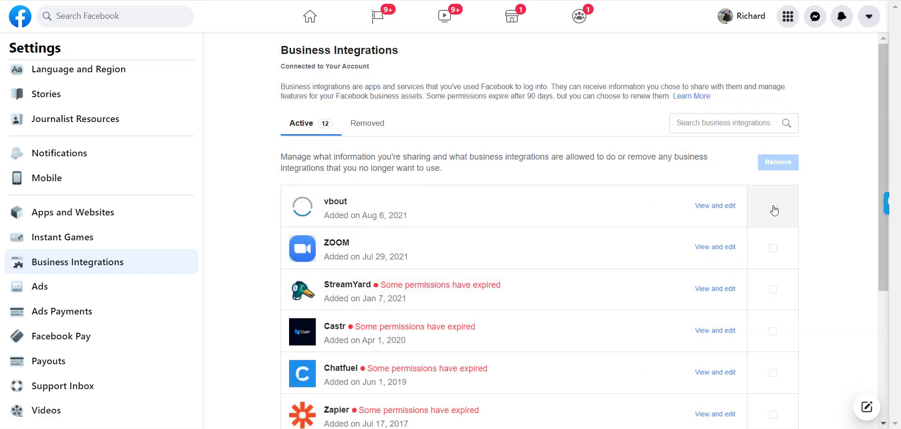
Select the vbout integration, remove it and confirm the removal.
left_click(773, 207)
left_click(770, 165)
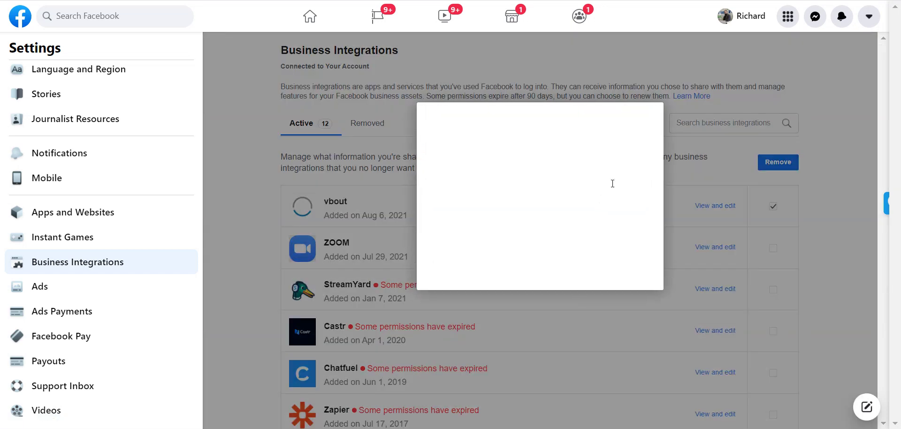
left_click(640, 281)
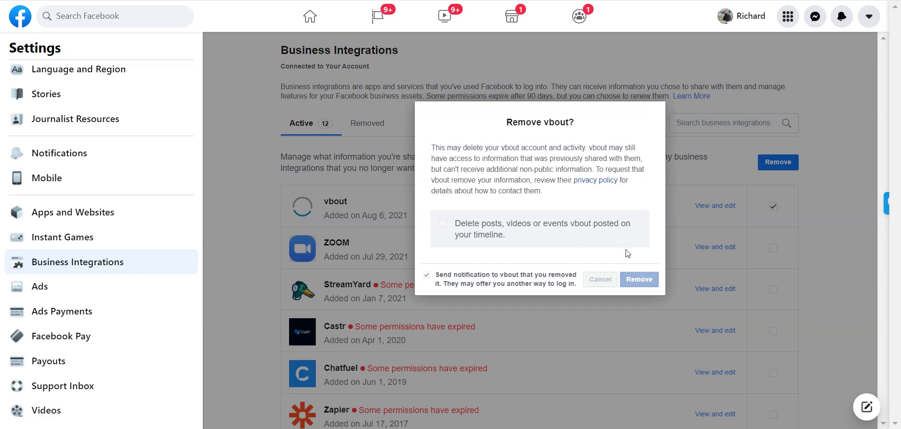
left_click(644, 280)
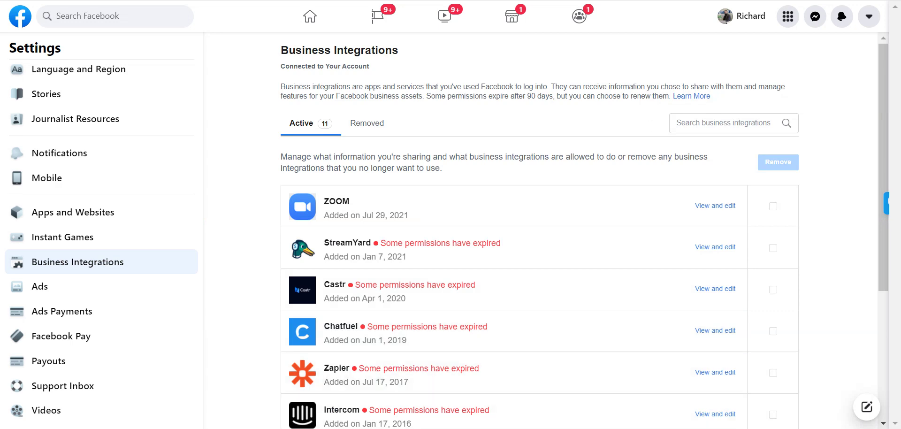
Back in VBOUT, expand the LinkedIn account's company pages and tick VBOUT Australia.
left_click(360, 425)
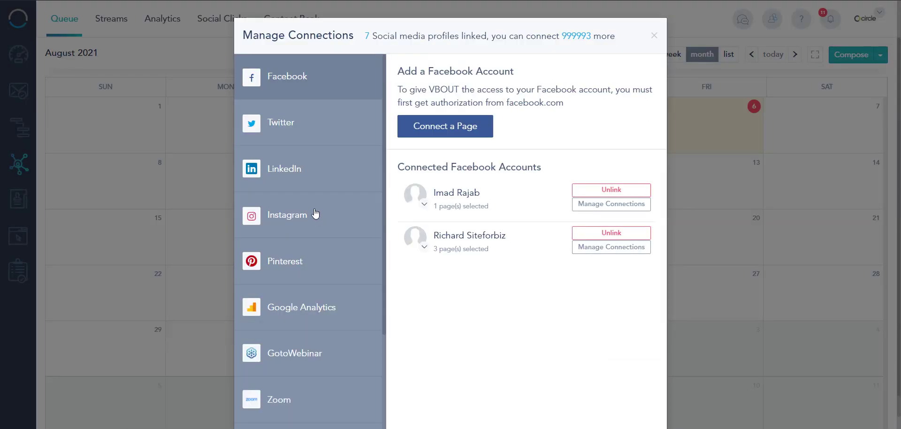
left_click(282, 127)
left_click(315, 183)
left_click(424, 205)
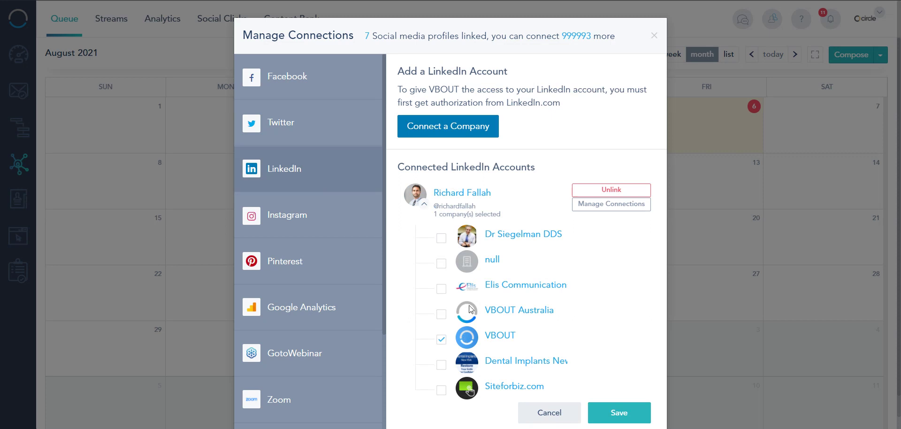
left_click(442, 318)
Tick Siteforbiz.com and save LinkedIn, then connect and save both Instagram business accounts, MarketingAutomationPlatform and baladerestaurant.
left_click(441, 389)
left_click(618, 417)
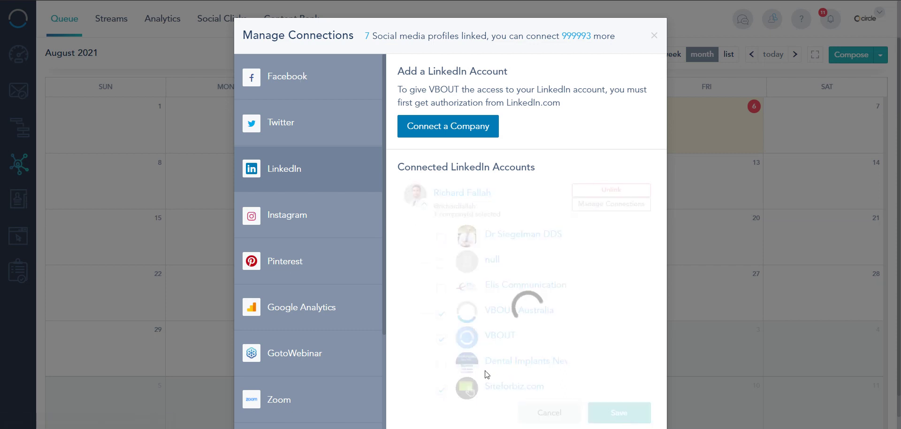
left_click(297, 221)
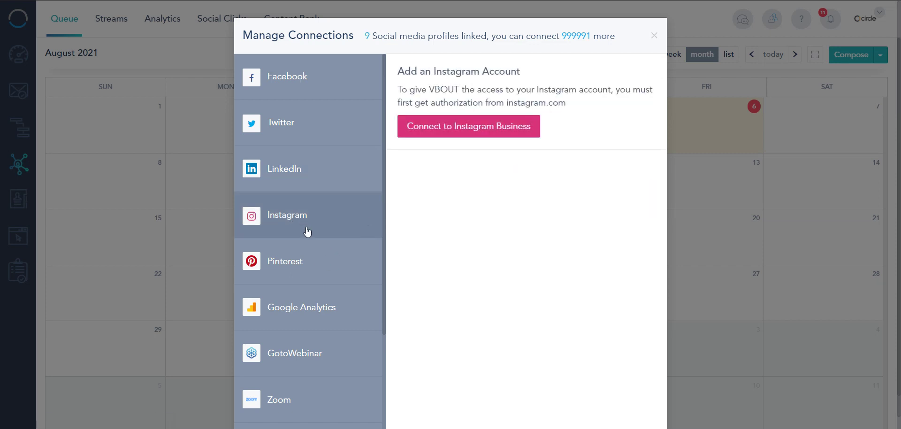
left_click(438, 125)
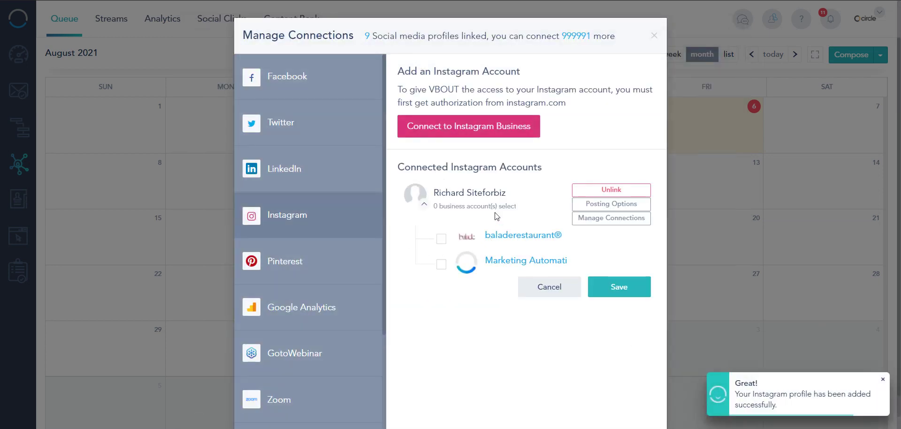
left_click(442, 263)
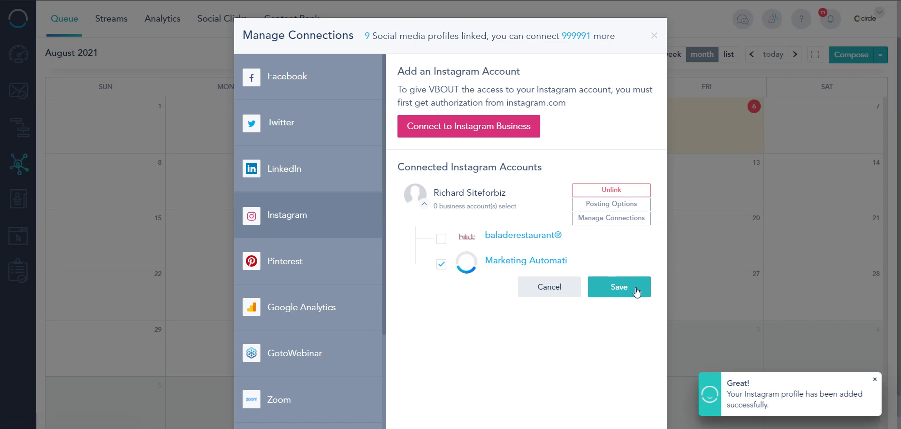
left_click(440, 238)
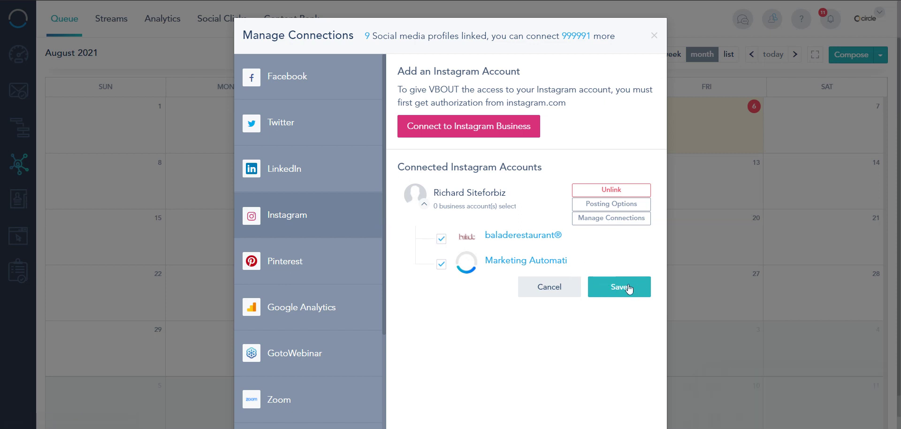
left_click(624, 287)
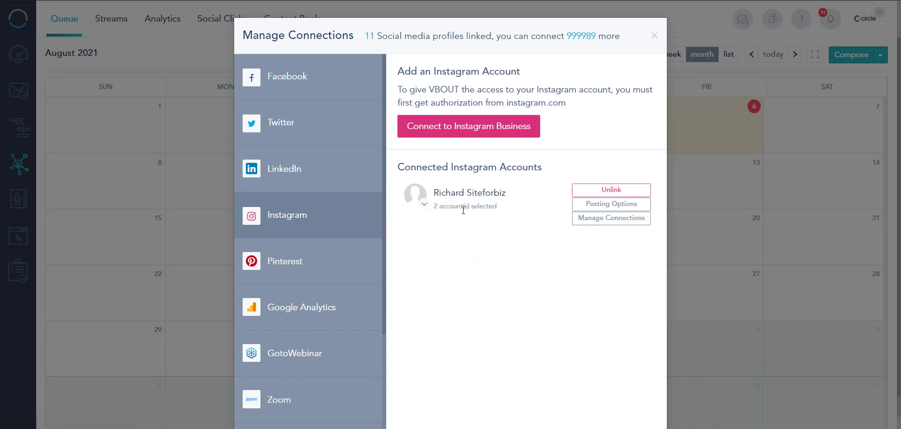
Open and cancel Instagram posting notification settings twice, then bring up the Pinterest connection options.
left_click(600, 205)
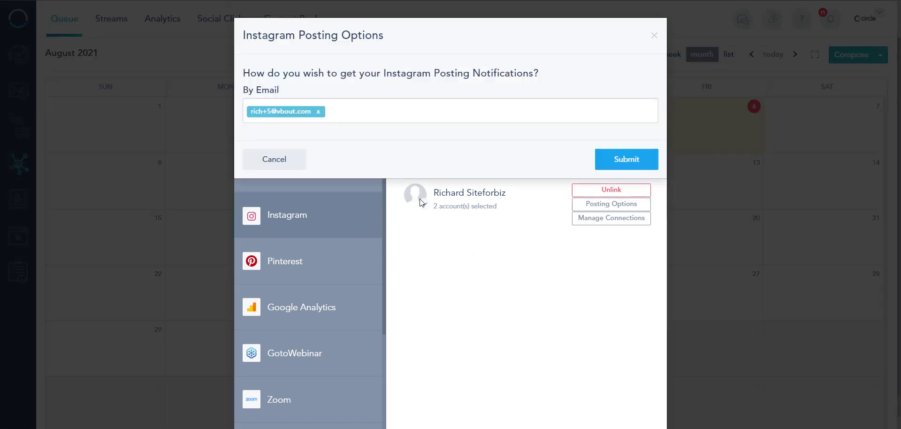
left_click(291, 172)
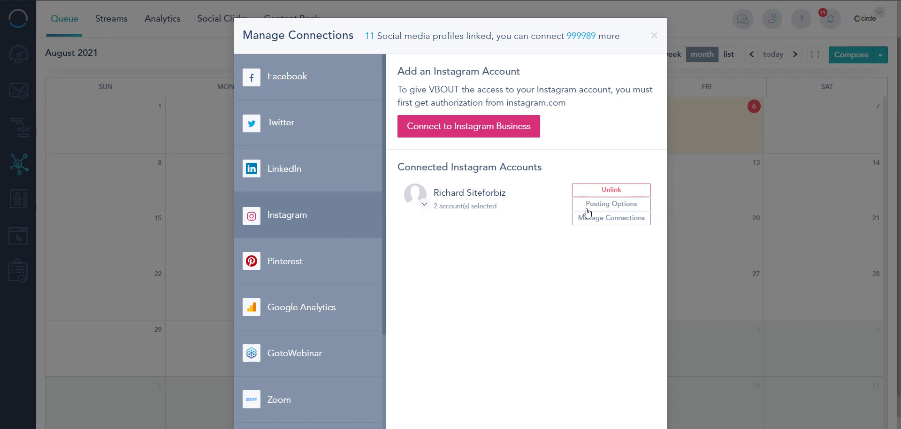
left_click(586, 205)
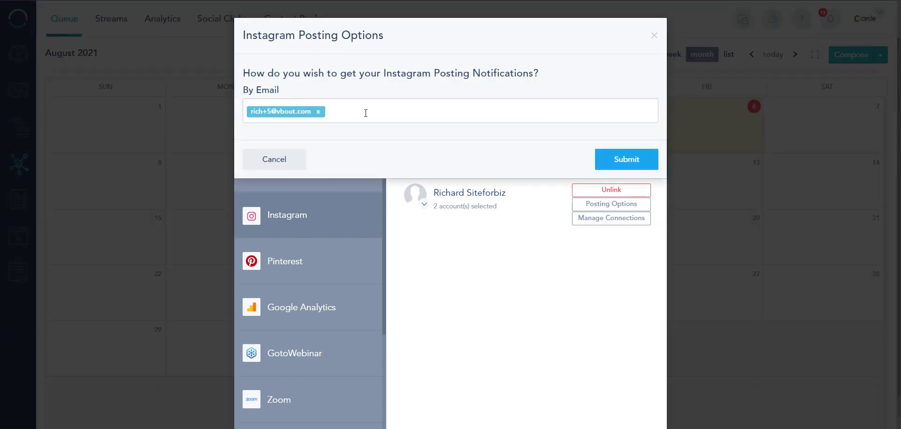
left_click(284, 156)
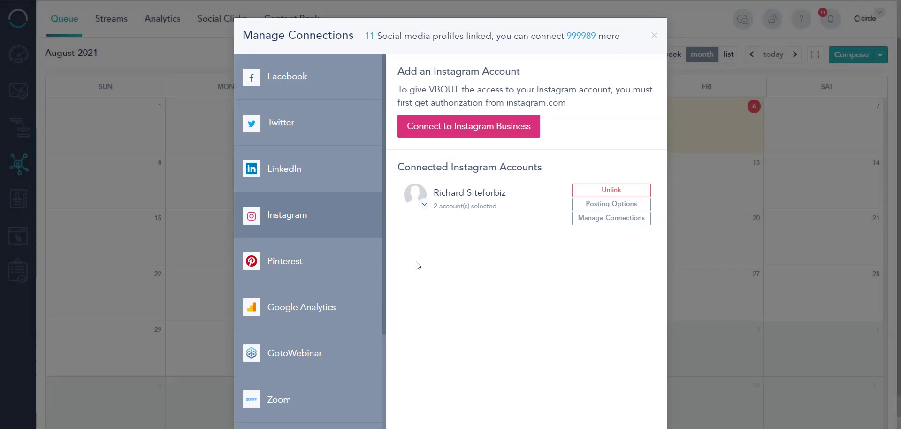
left_click(326, 270)
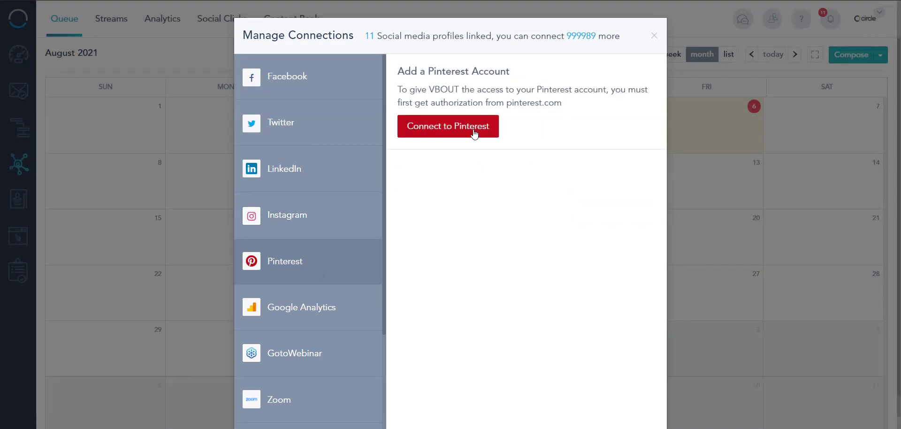
Check the Google Analytics connections, then close Manage Connections to return to the August 2021 calendar.
left_click(300, 315)
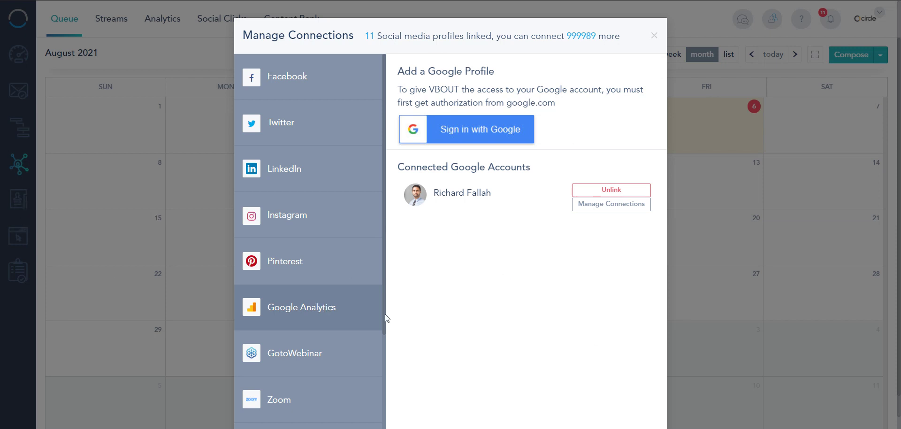
scroll(488, 338, "down", 1)
scroll(489, 339, "up", 1)
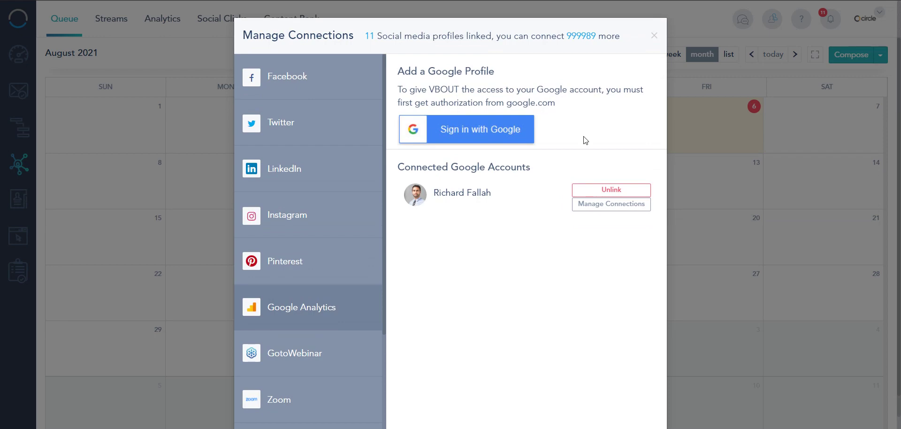
left_click(653, 35)
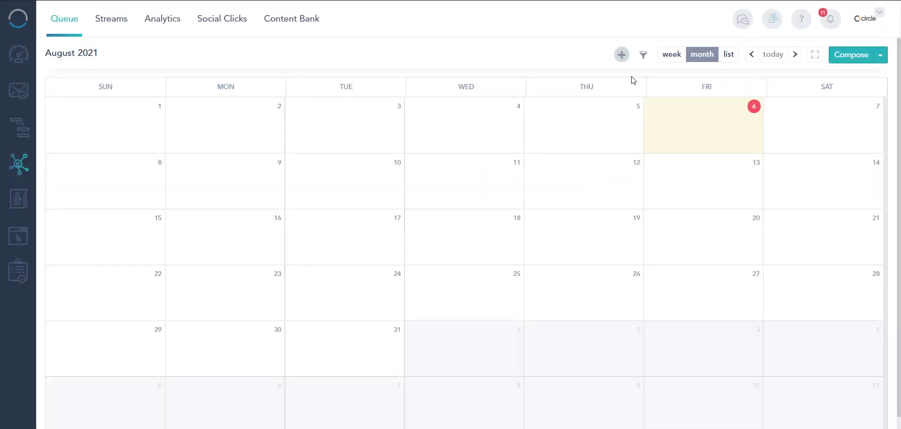
Start a new post and list the saved profile groups: VBOUT and Life work balance.
left_click(854, 55)
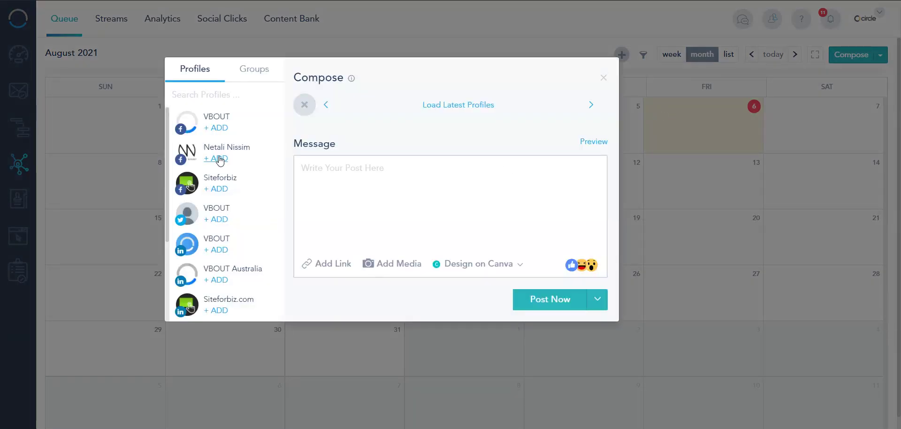
scroll(216, 165, "down", 3)
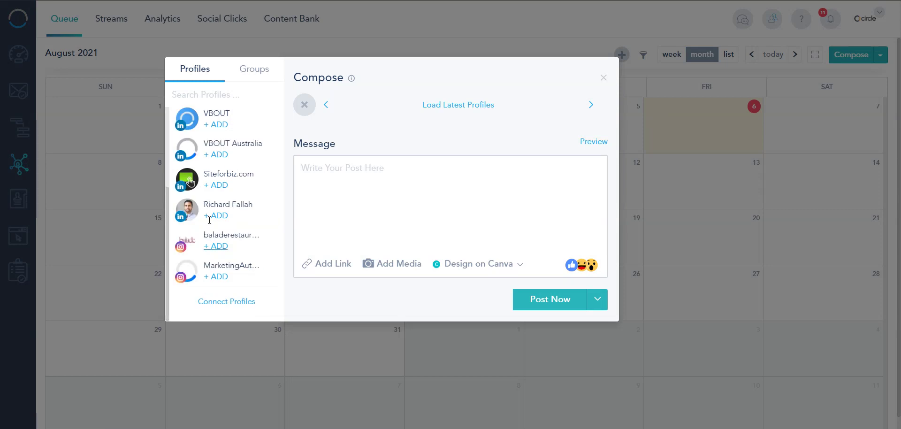
scroll(207, 211, "up", 3)
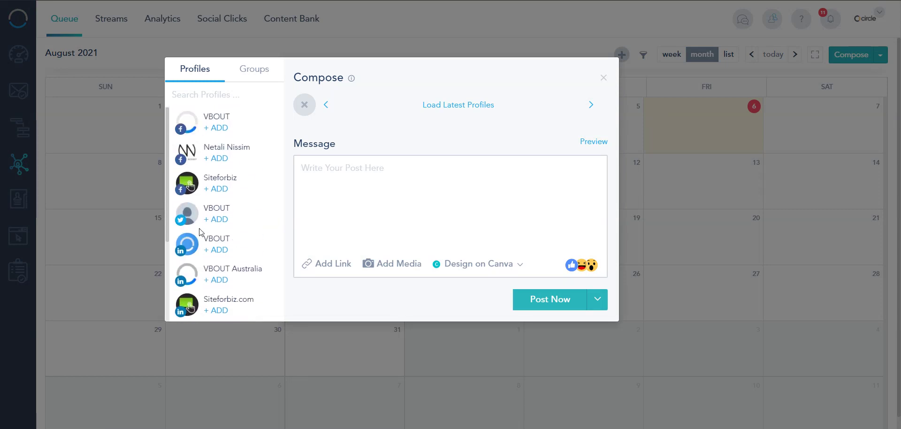
scroll(201, 232, "down", 3)
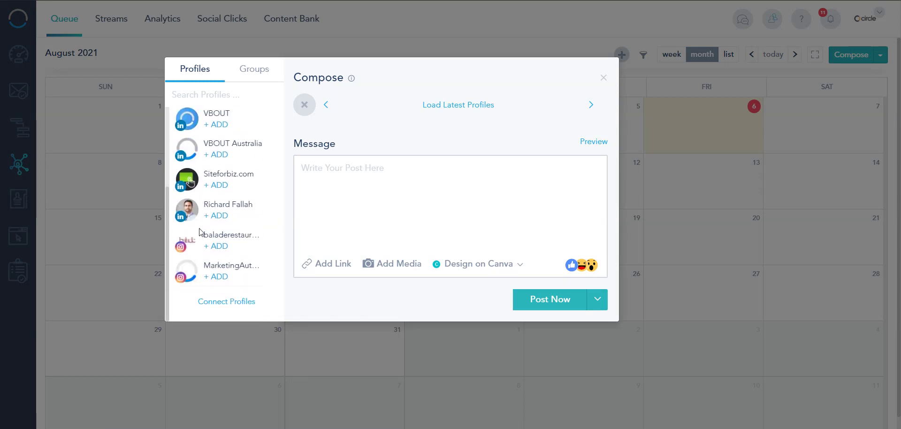
left_click(254, 69)
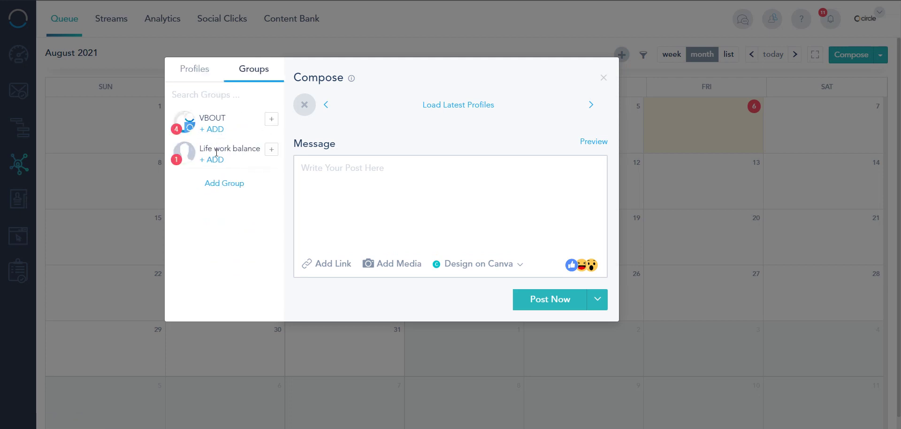
Begin a group named 'New Brand' with the VBOUT Facebook page and MarketingAutomationPlatform profiles.
left_click(222, 185)
left_click(279, 87)
type("New Ba")
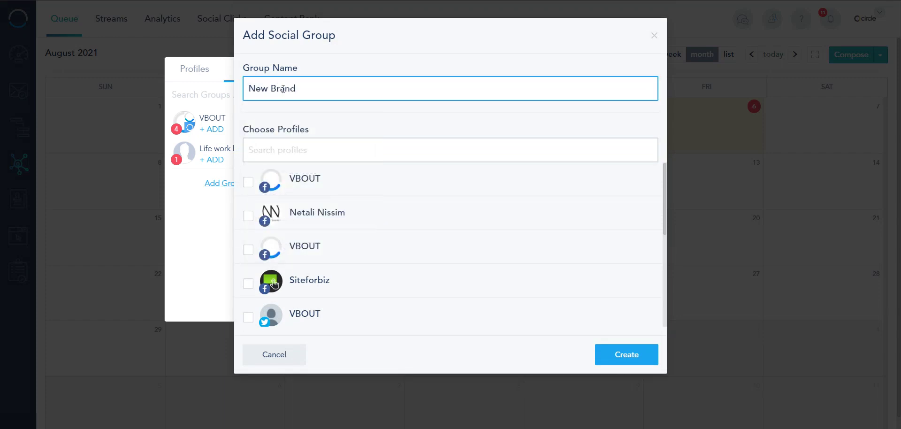
left_click(249, 184)
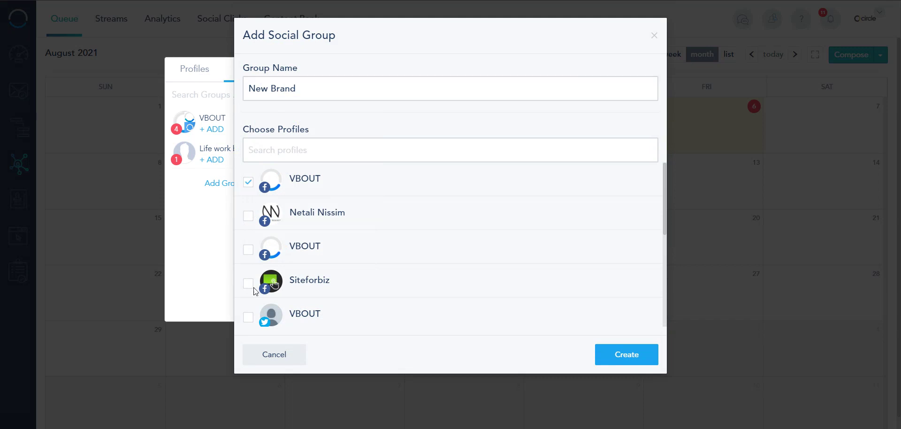
scroll(260, 251, "down", 5)
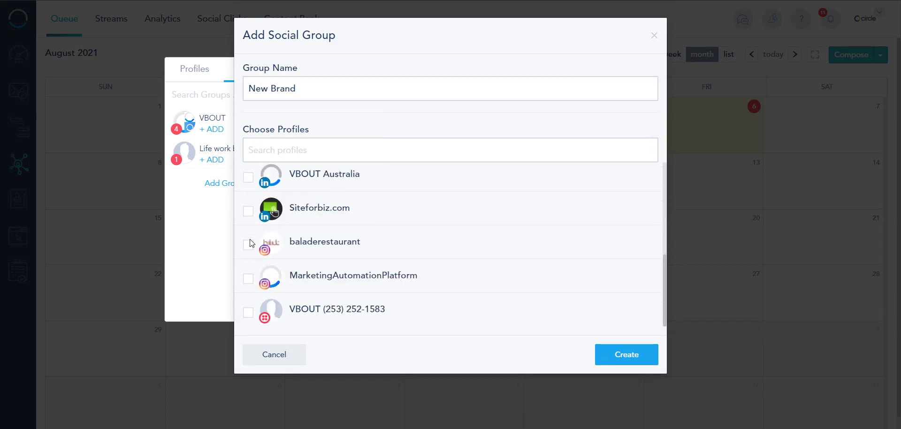
left_click(249, 279)
Create the New Brand group, add its profiles to the post, and close the composer.
left_click_drag(256, 309, 353, 319)
left_click(391, 317)
left_click(613, 355)
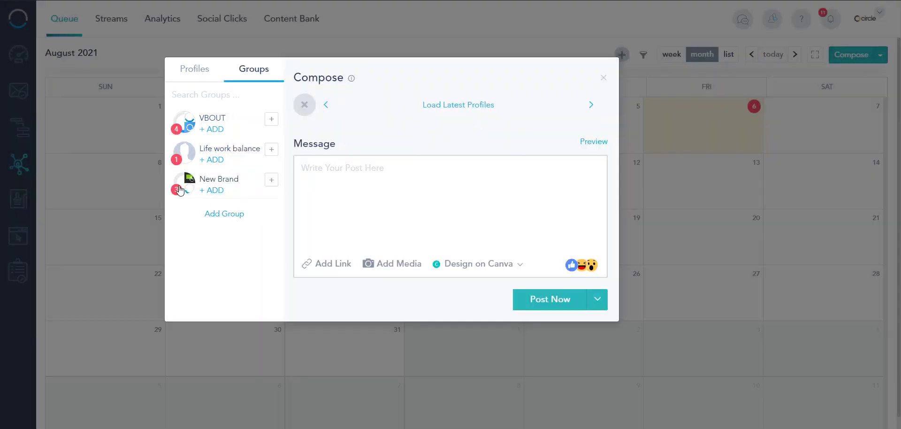
left_click(215, 192)
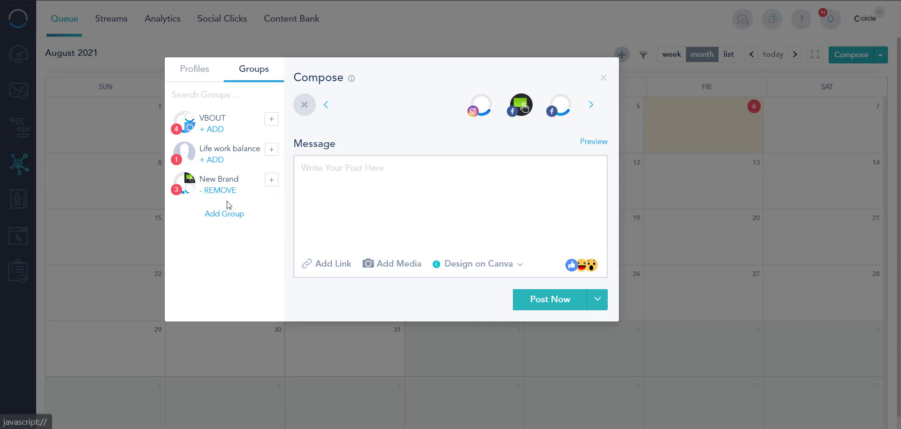
left_click(601, 81)
On the Streams page, switch to the New Brand group's streams.
left_click(112, 18)
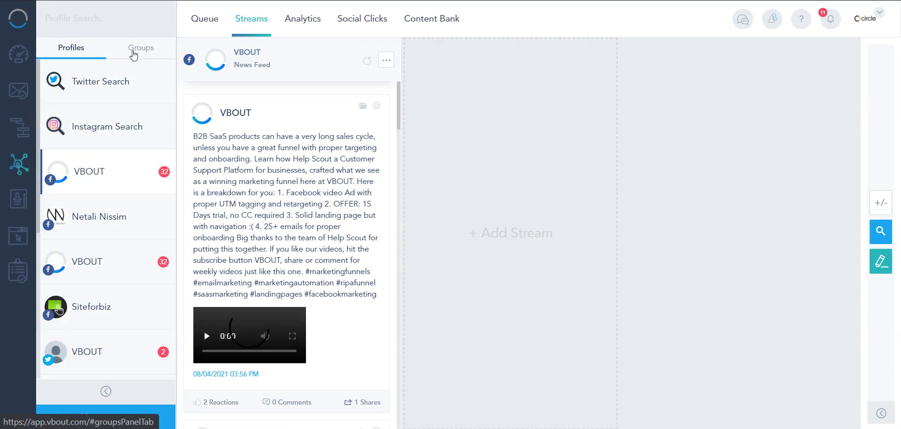
left_click(134, 50)
left_click(83, 174)
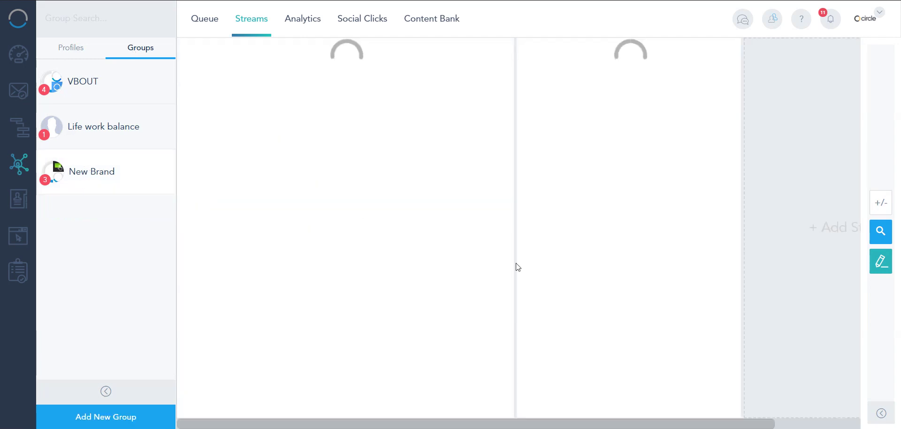
Add Siteforbiz Direct Messages and Instagram My Posts as displayed streams.
left_click(881, 207)
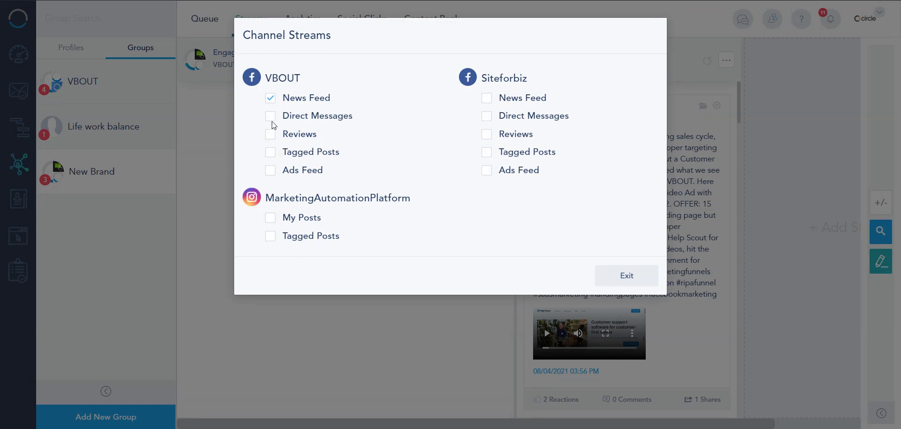
left_click(486, 116)
left_click(271, 217)
left_click(623, 281)
left_click_drag(468, 423, 423, 426)
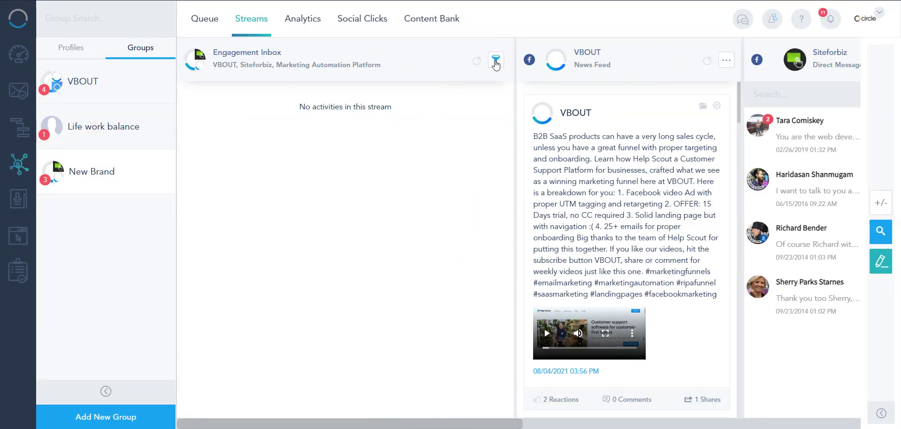
Review the Engagement Inbox filters: newest first, 2 channels, Timeline Activities and Comments, past 24 hours.
left_click(496, 61)
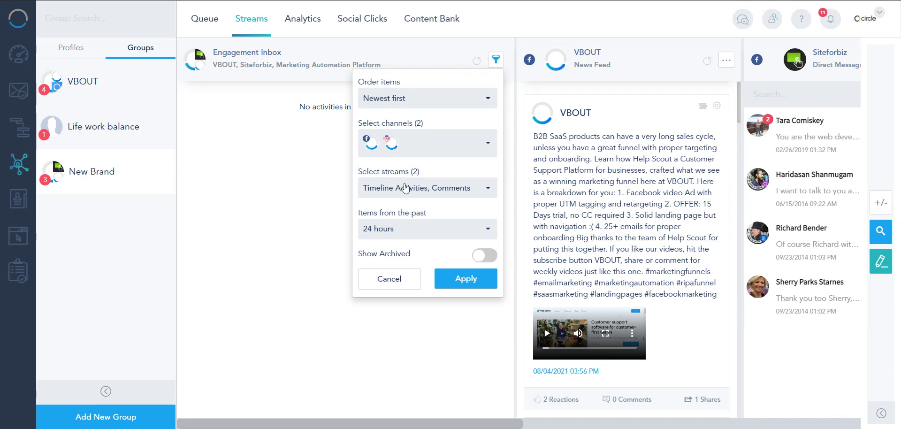
left_click(400, 152)
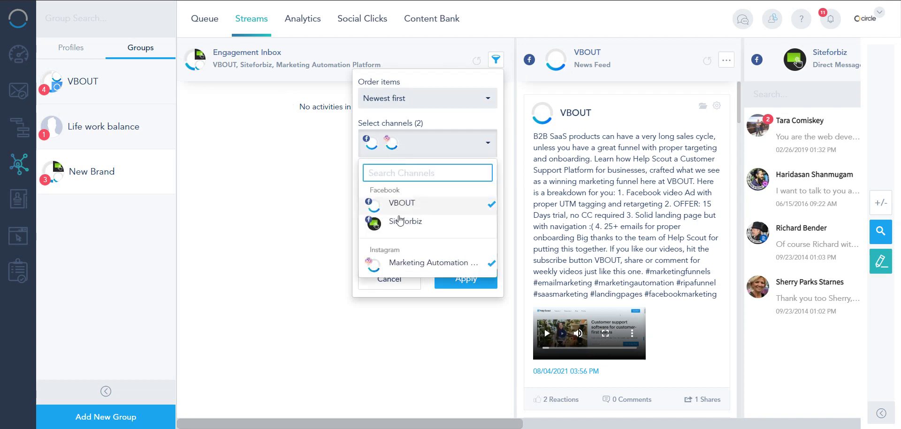
left_click(412, 81)
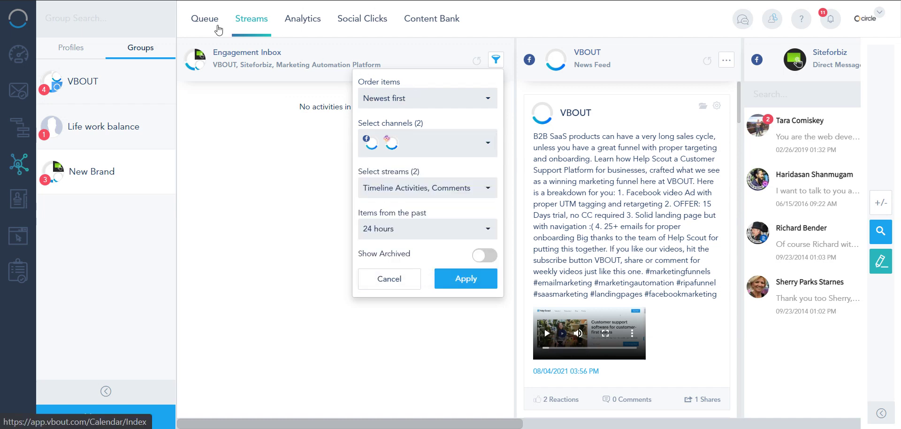